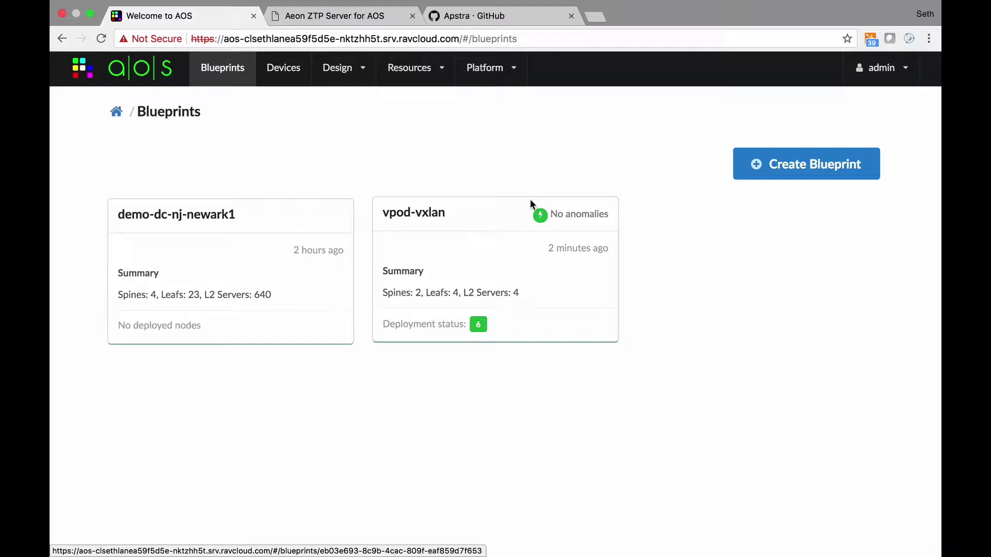
Open demo-dc-nj-newark1's Staged topology and check its fully assigned device models, e.g. spine 4/4
left_click(265, 242)
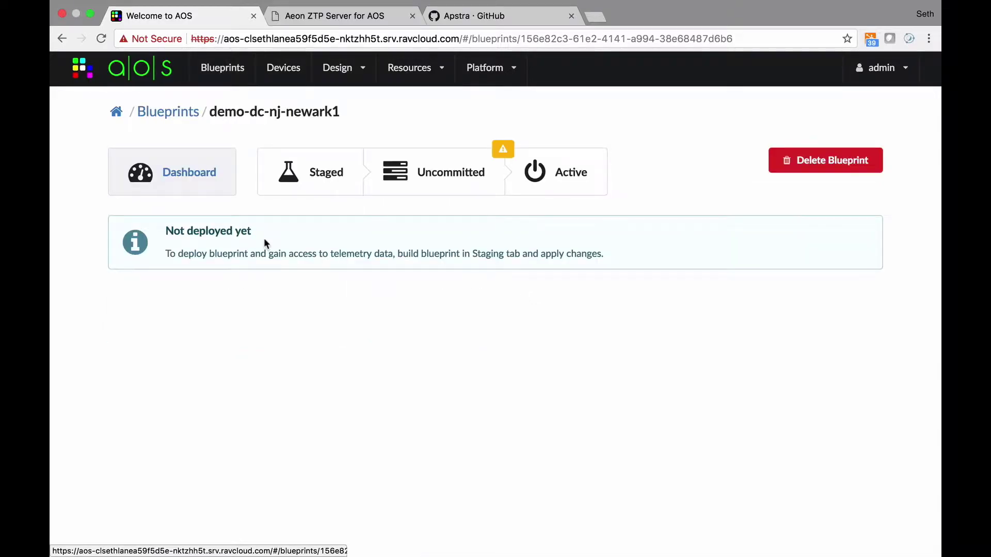
left_click(330, 176)
scroll(483, 428, "down", 2)
scroll(482, 422, "down", 1)
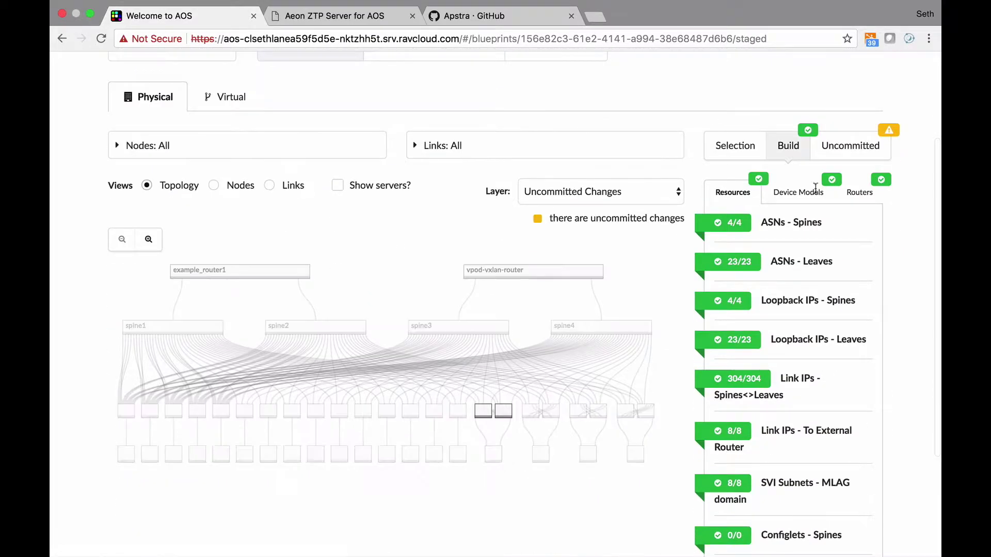
scroll(811, 515, "down", 3)
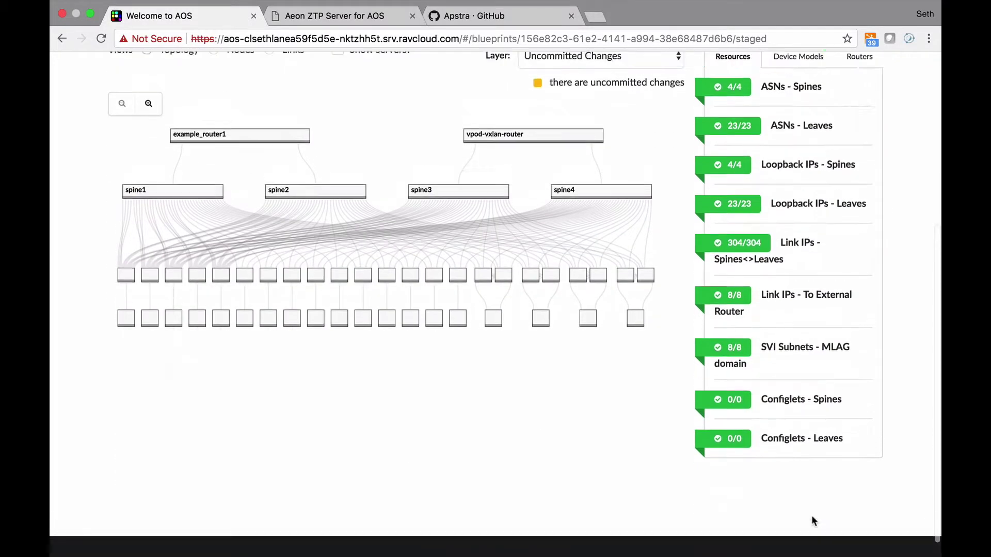
scroll(811, 515, "up", 5)
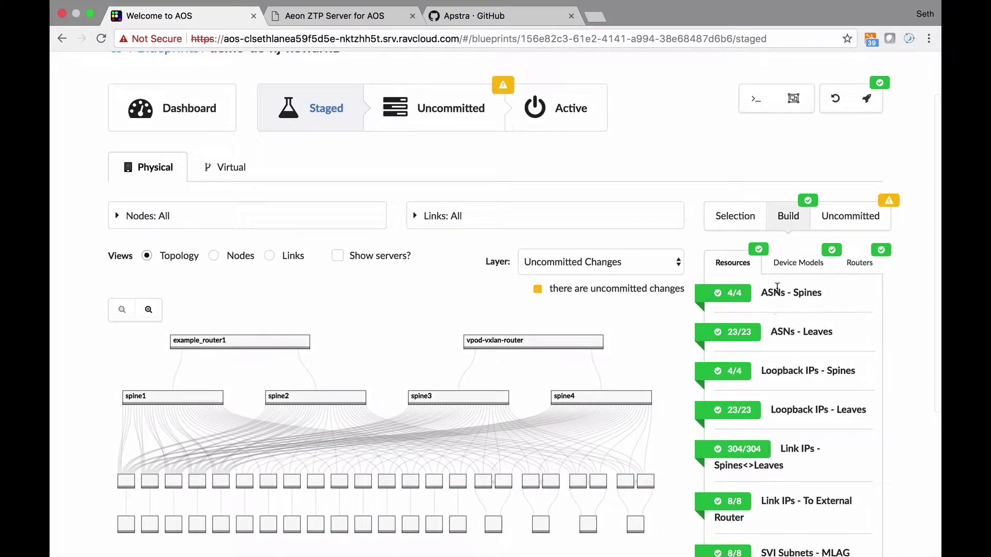
left_click(788, 266)
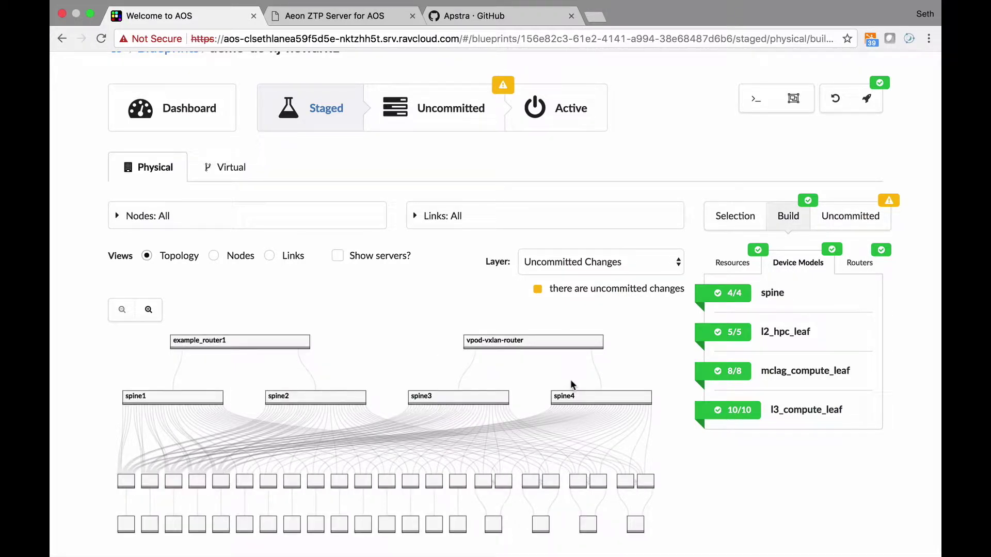
scroll(570, 379, "up", 1)
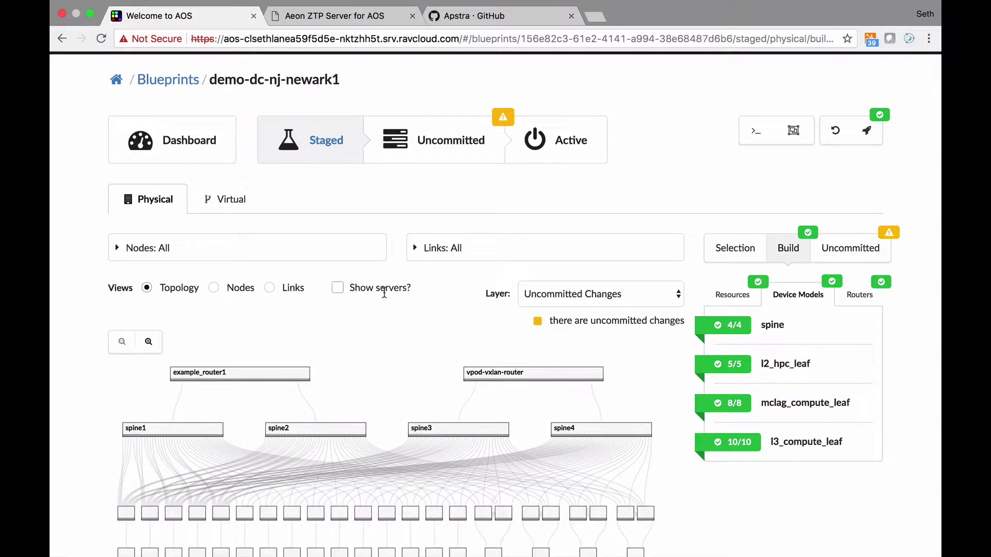
Browse the blueprint's 176 links as a table, then switch to the Aeon ZTP Server page
left_click(269, 288)
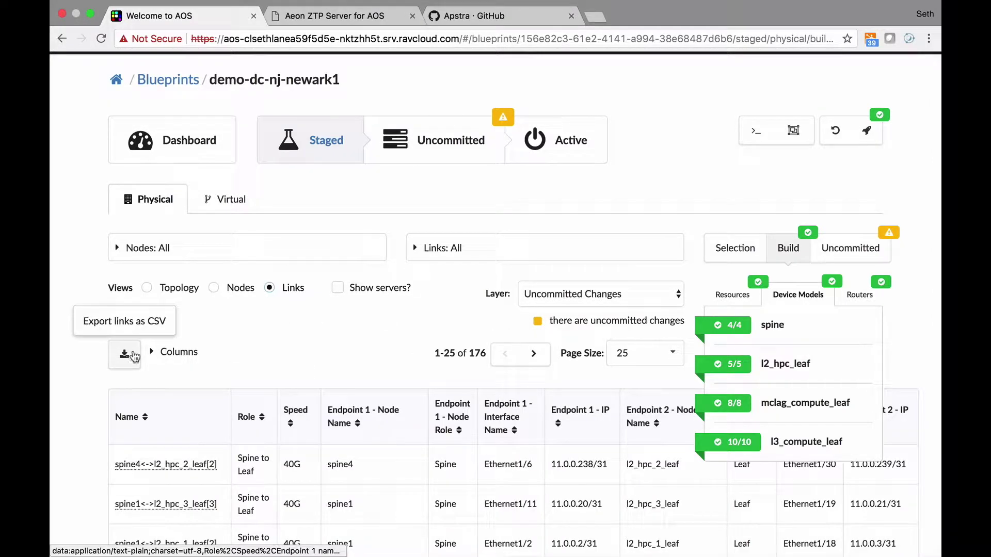
scroll(336, 420, "down", 5)
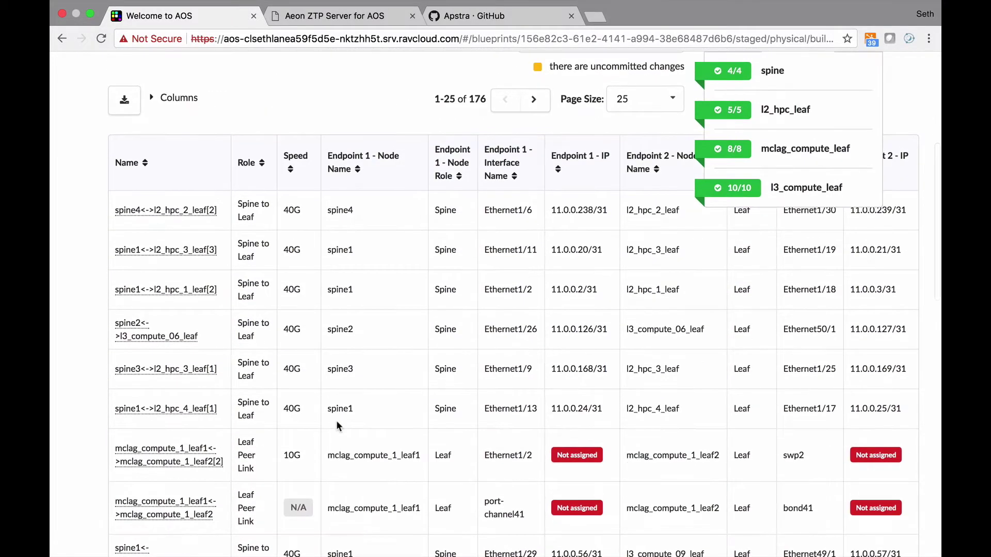
scroll(336, 420, "down", 15)
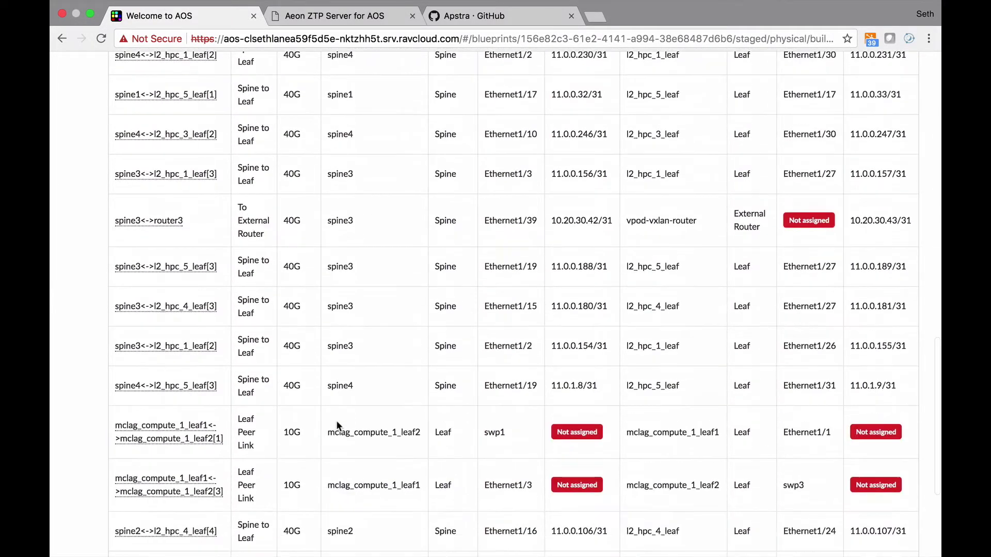
scroll(338, 426, "up", 20)
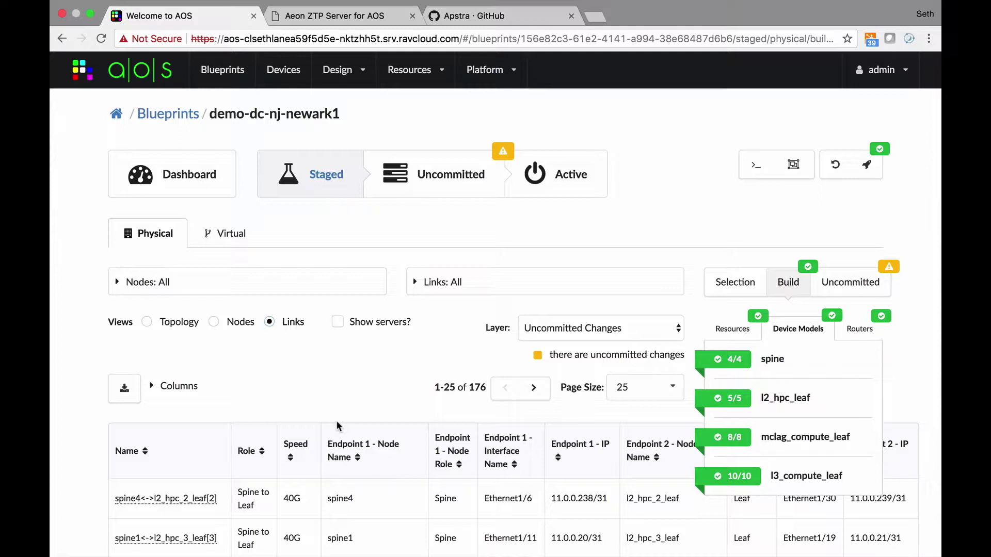
left_click(364, 19)
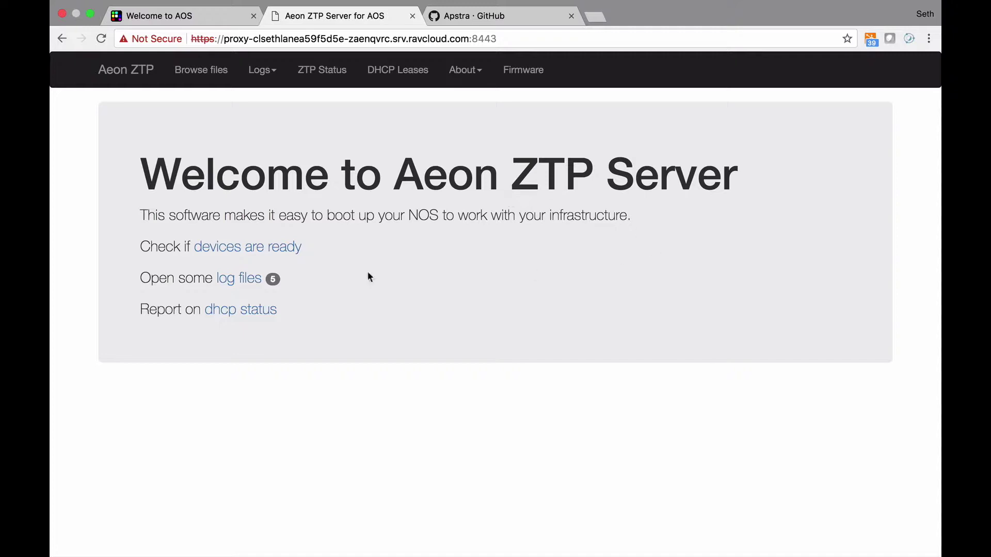
left_click(499, 13)
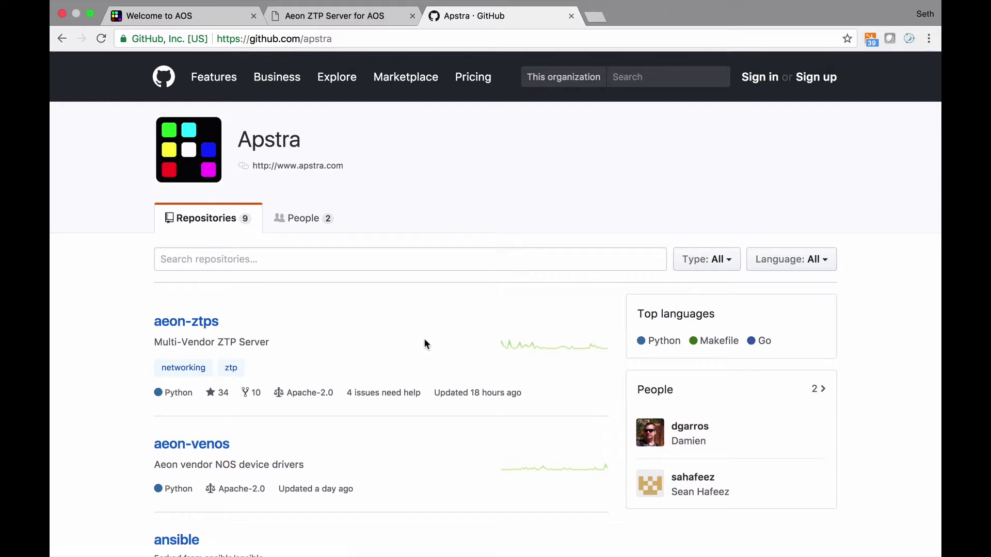
mouse_move(337, 18)
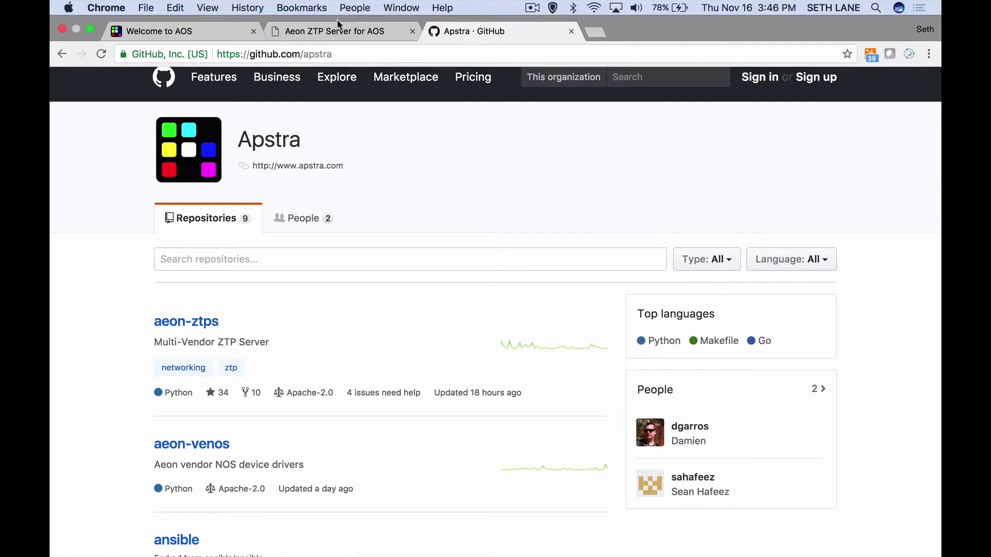
left_click(371, 35)
left_click(192, 31)
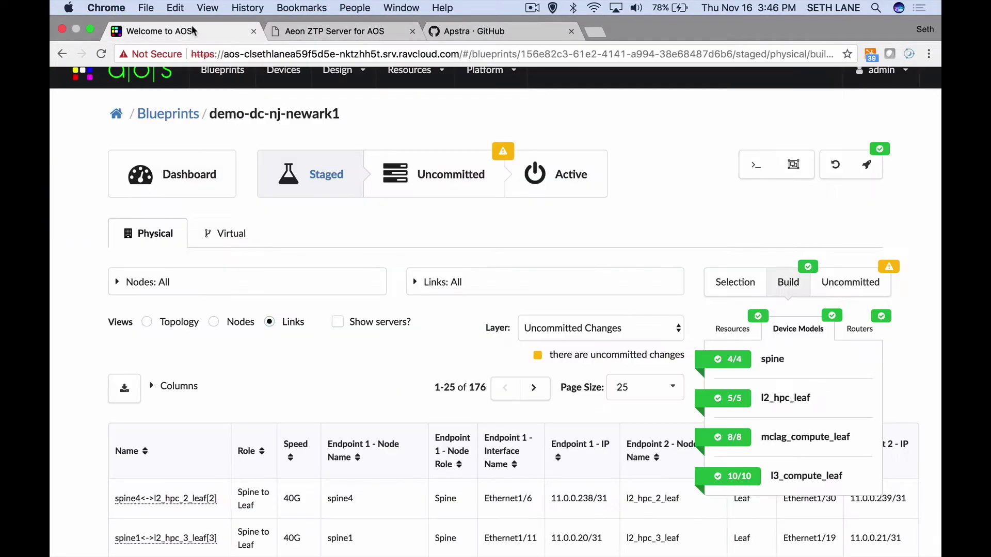
left_click(287, 80)
Review the device status badges, then return to the Blueprints list with demo-dc-nj-newark1 and vpod-vxlan
scroll(428, 331, "down", 4)
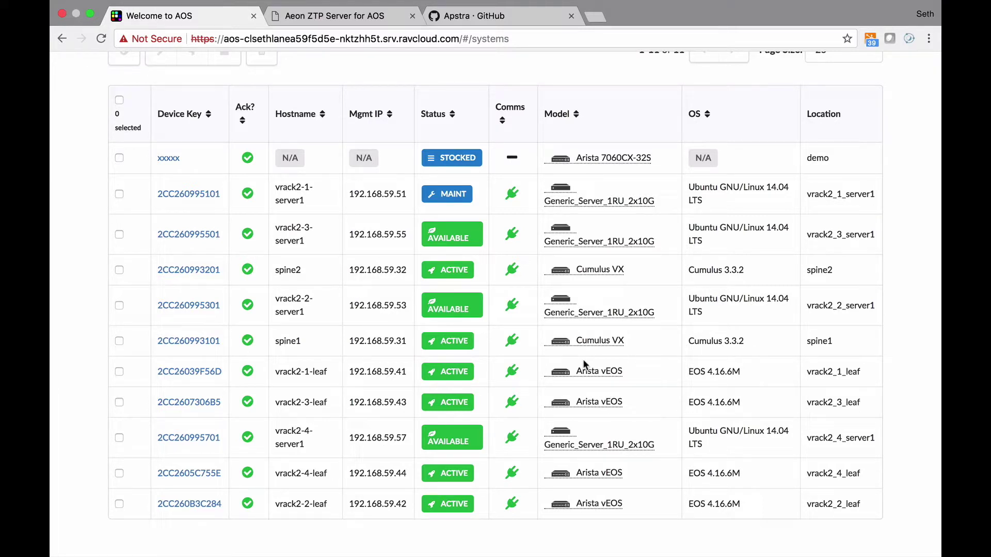
mouse_move(445, 275)
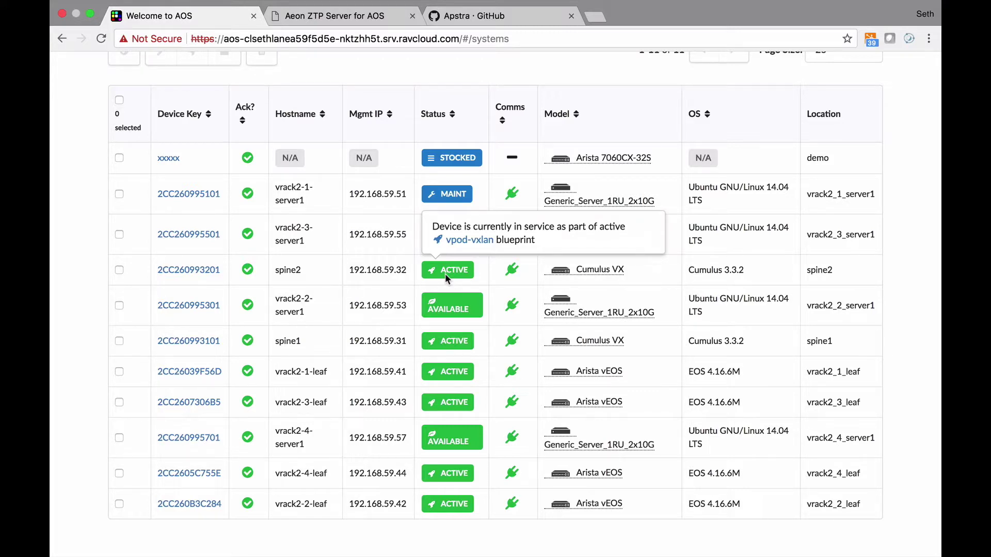
scroll(445, 274, "up", 5)
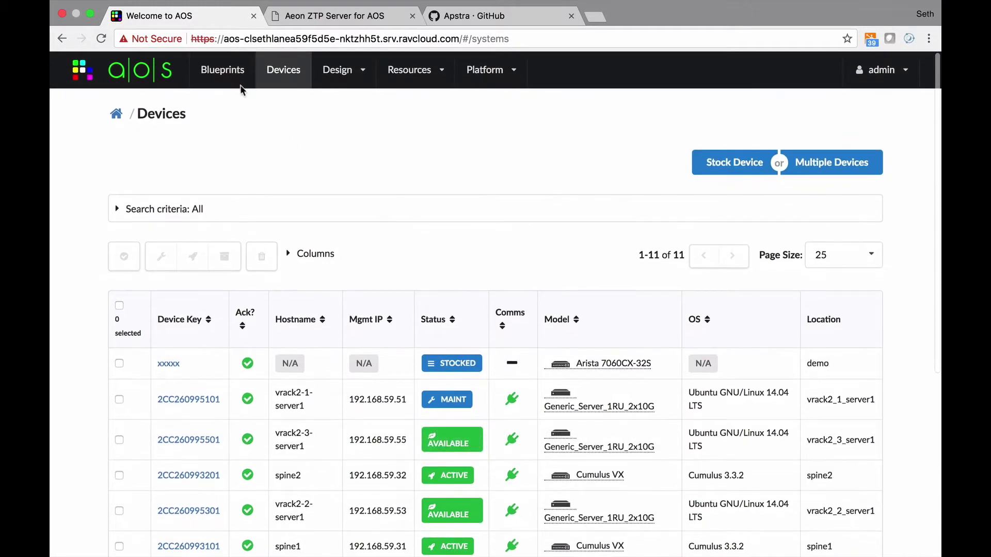
mouse_move(453, 364)
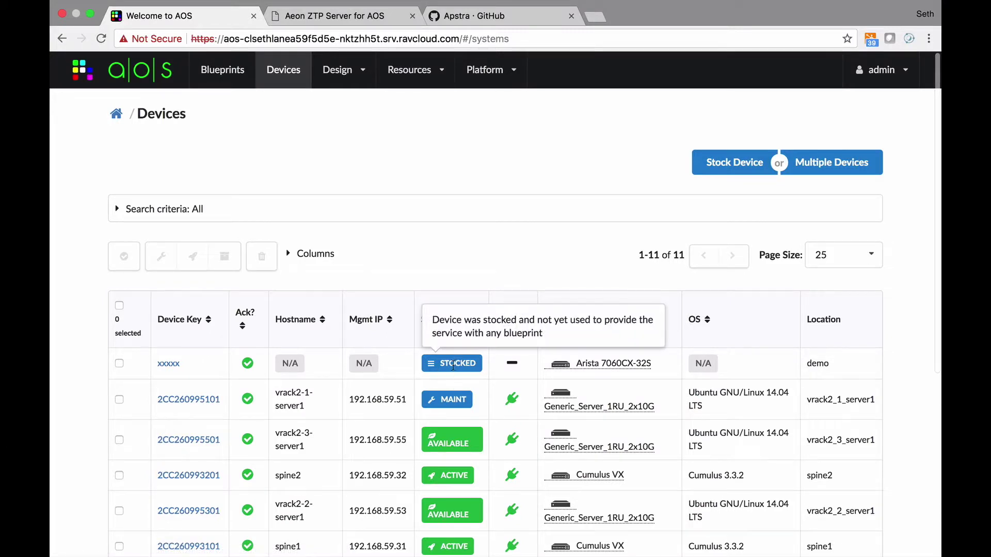
mouse_move(441, 405)
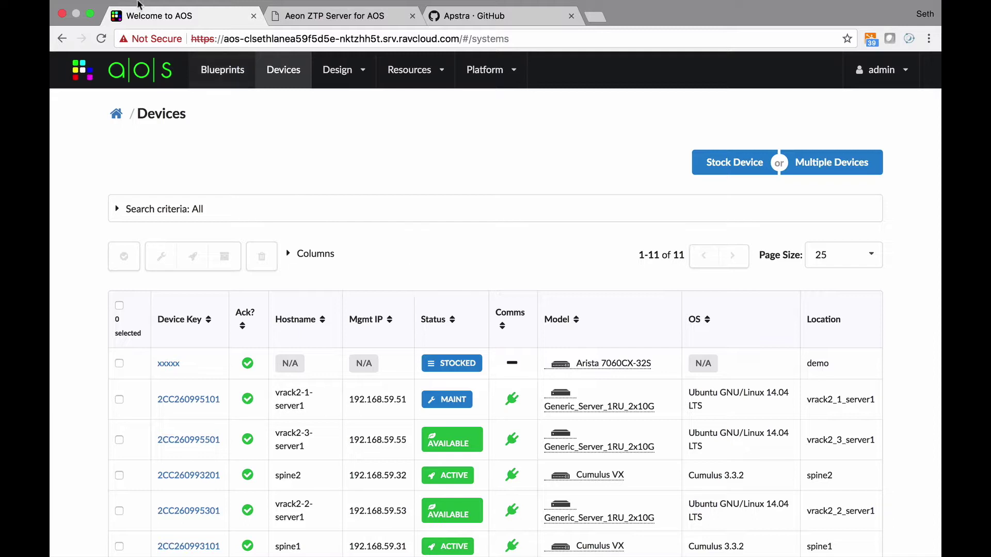
left_click(230, 75)
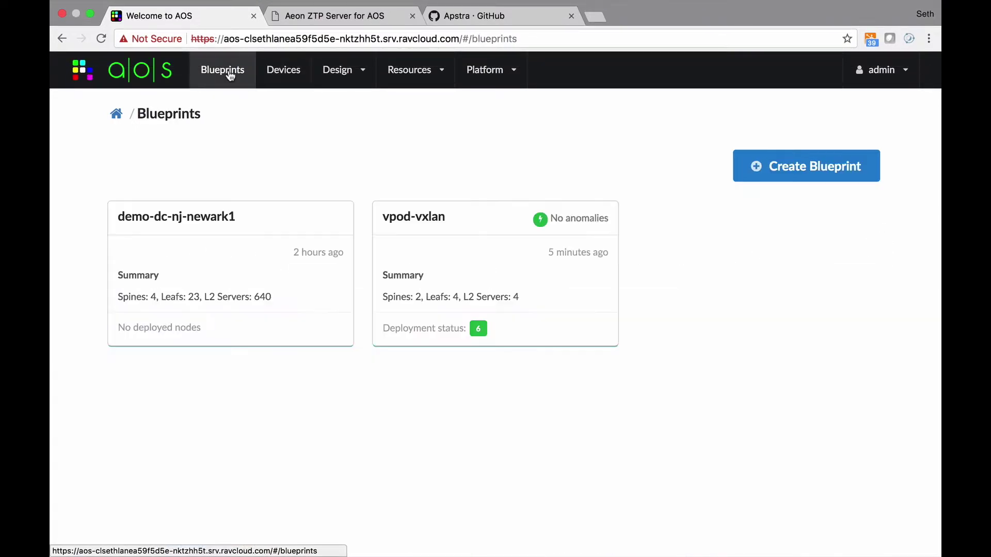
Reopen demo-dc-nj-newark1's Staged topology showing four spines and two external routers
left_click(411, 235)
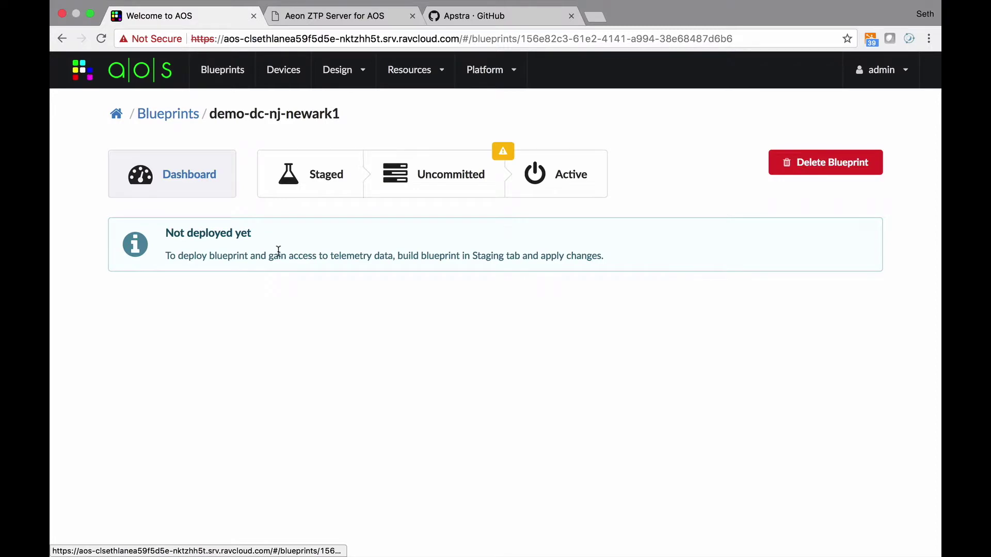
left_click(326, 173)
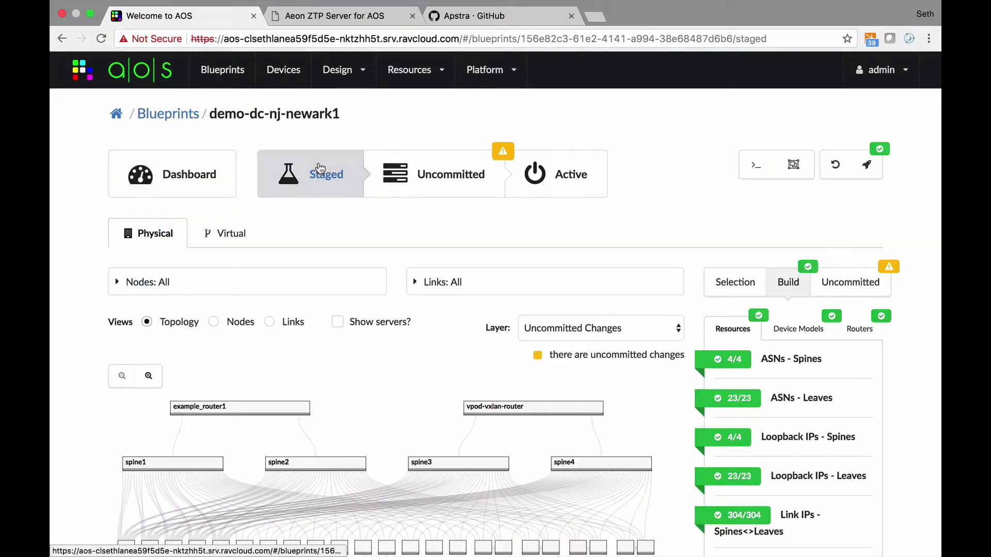
scroll(526, 347, "down", 1)
scroll(526, 347, "down", 2)
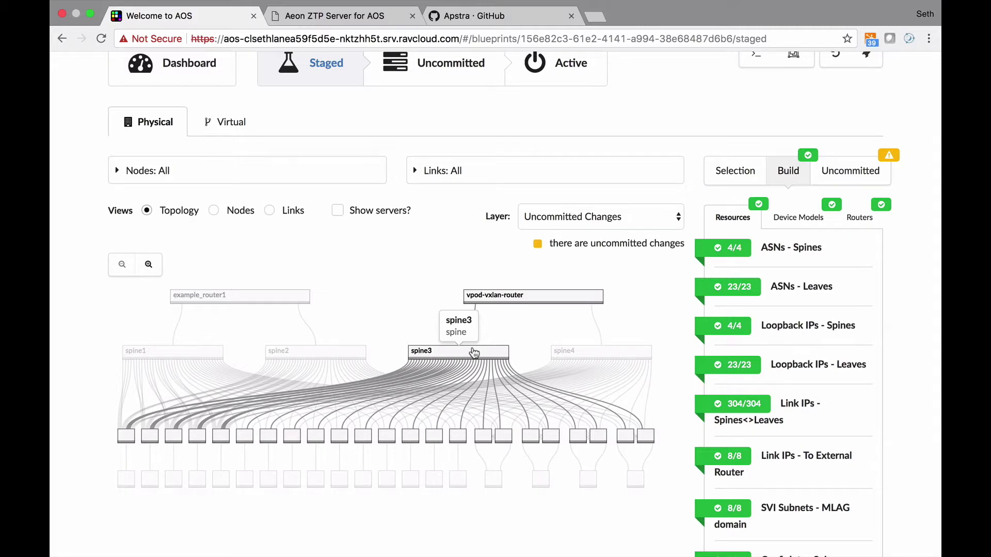
scroll(474, 352, "up", 2)
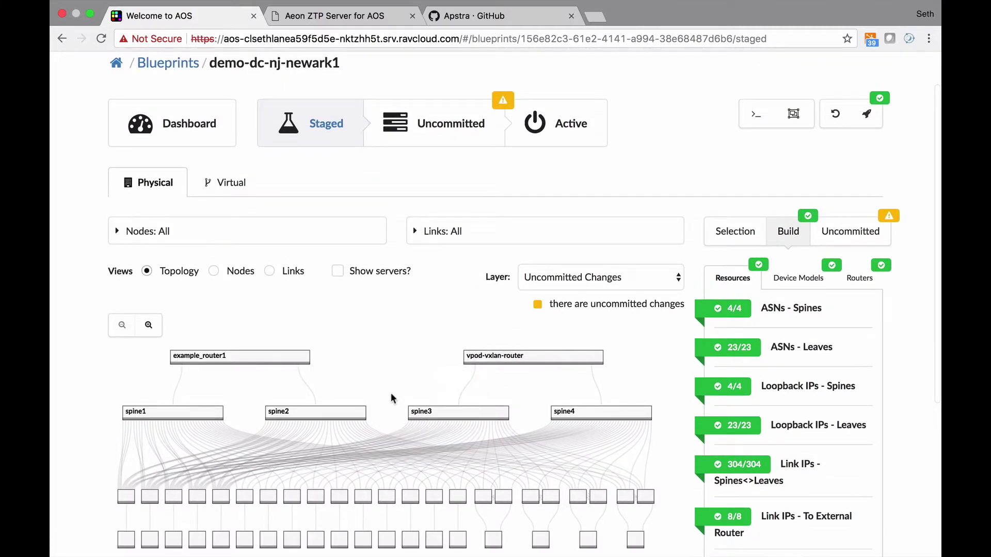
Review the uncommitted changes of demo-dc-nj-newark1 and commit them to Active
left_click(435, 127)
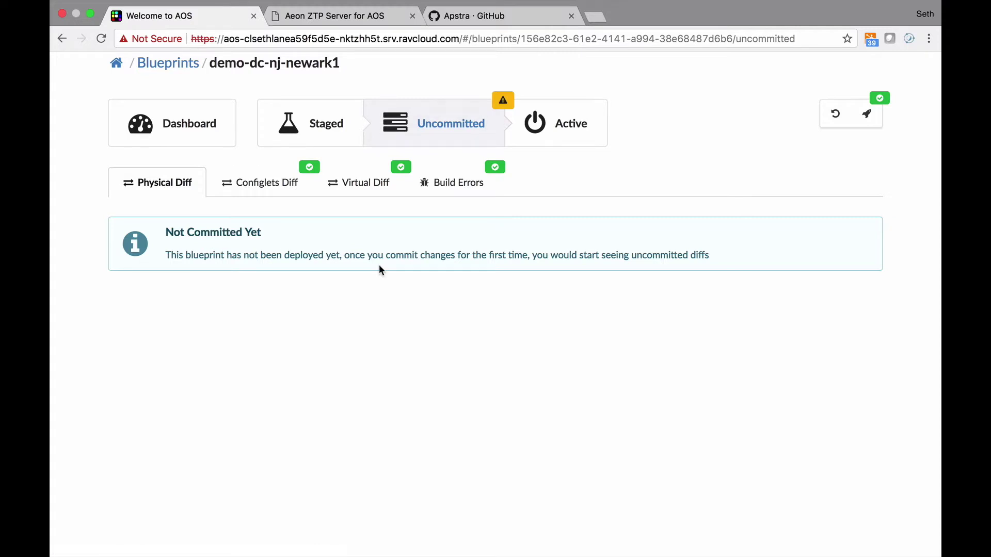
scroll(379, 265, "up", 2)
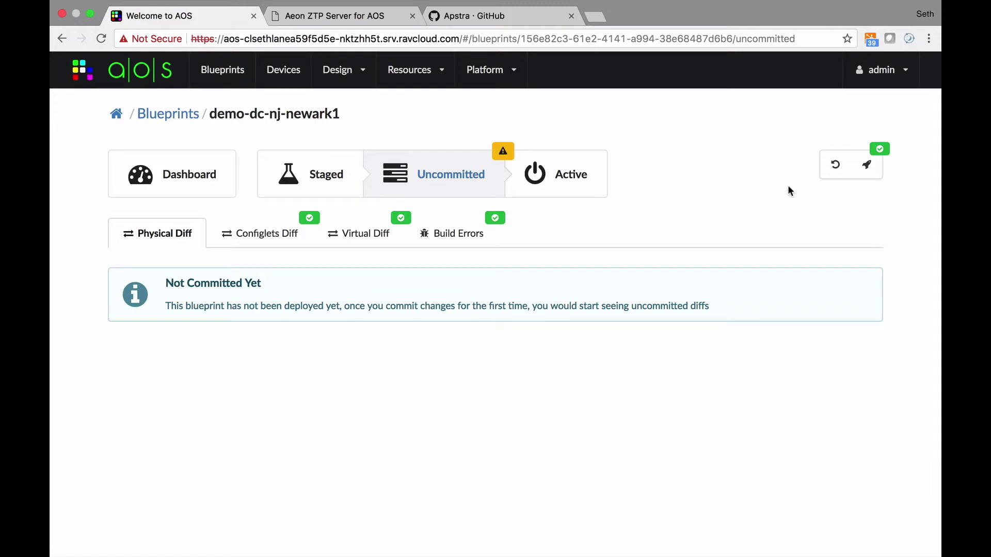
left_click(866, 165)
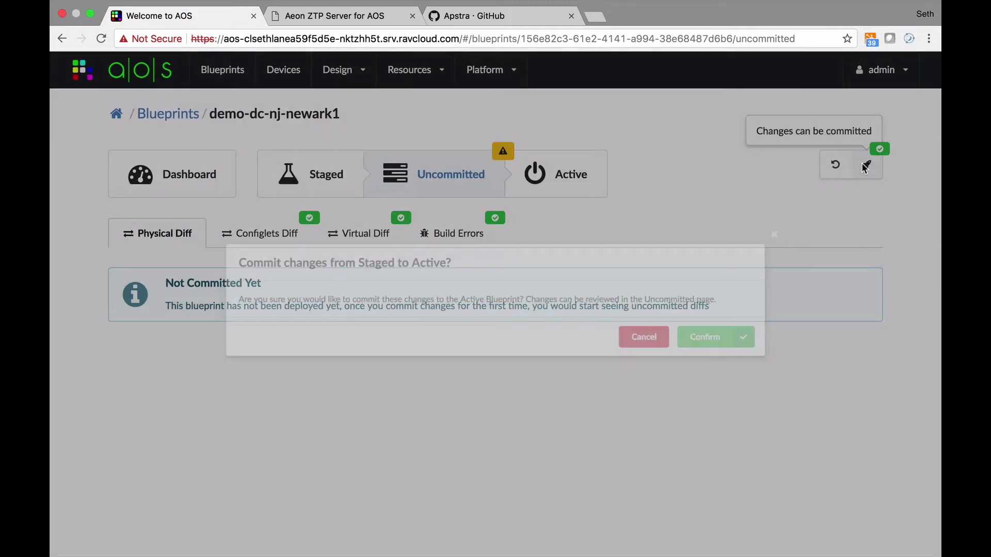
left_click(730, 356)
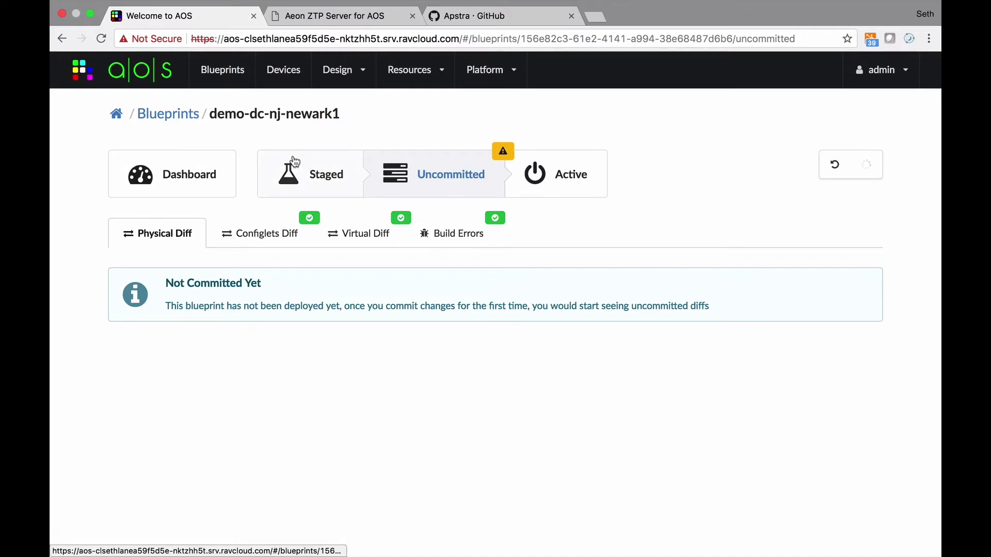
Show demo-dc-nj-newark1's Active physical topology, which reports no devices assigned yet
left_click(572, 171)
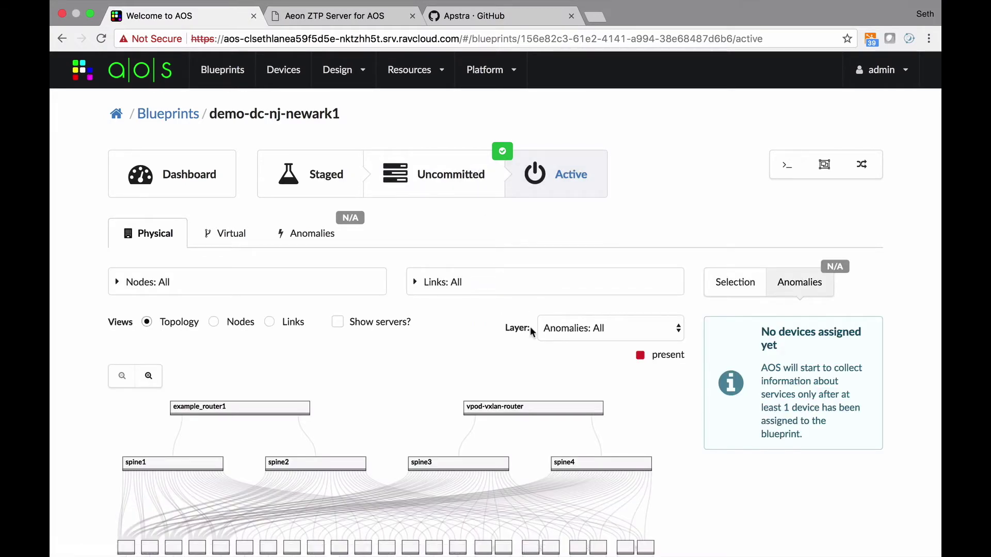
scroll(532, 331, "down", 5)
scroll(531, 331, "up", 5)
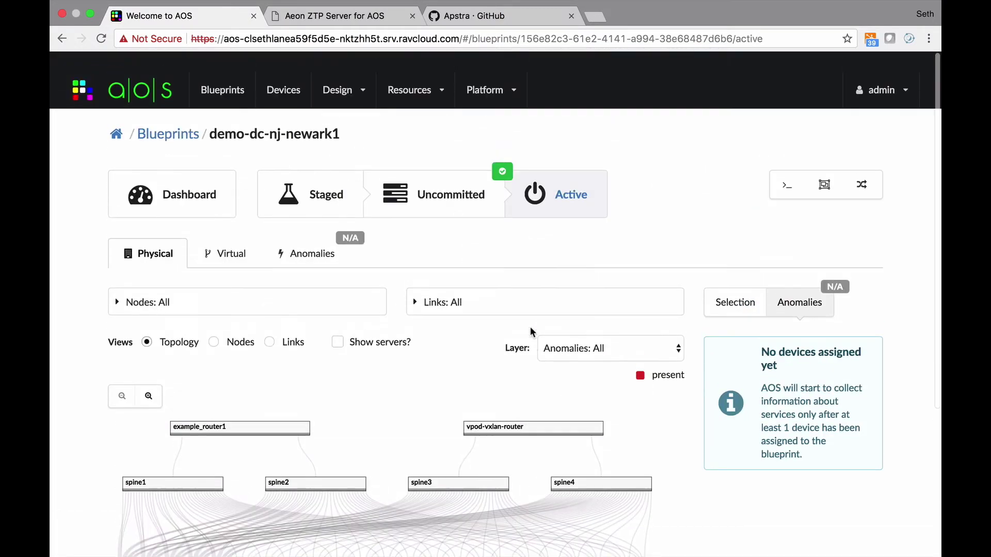